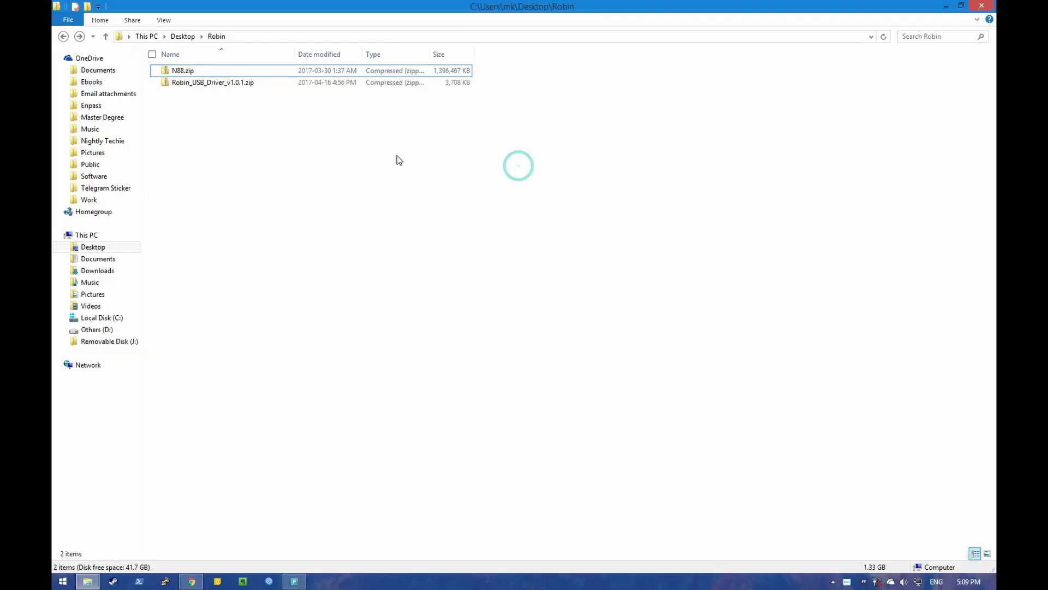
- Launch setup.exe from Robin_USB_Driver_v1.0.1.zip, then close the driver setup wizard
{"action": "left_click", "coordinate": [174, 74]}
{"action": "double_click", "coordinate": [236, 82]}
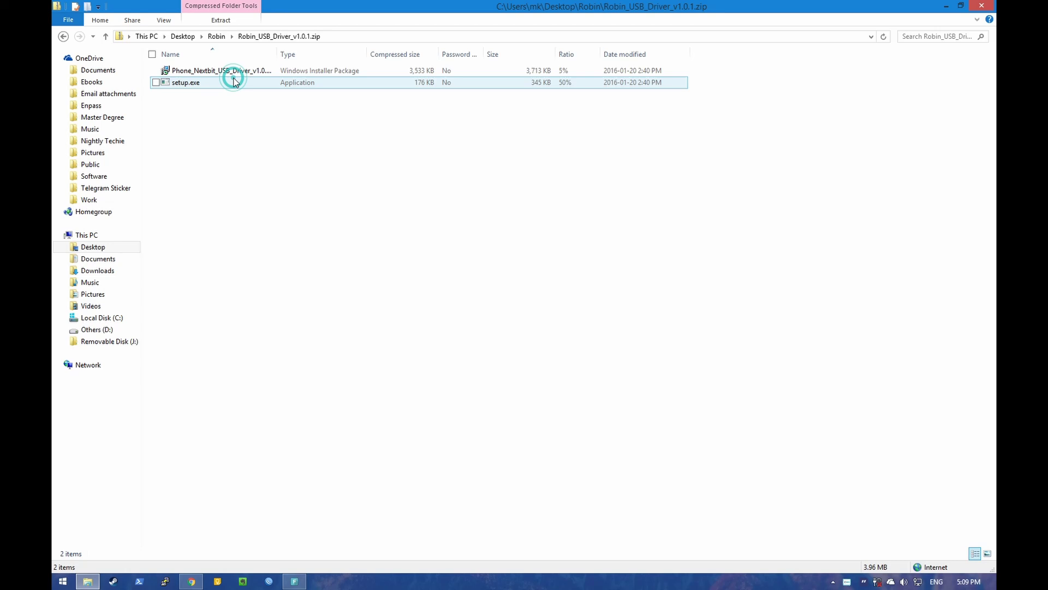
{"action": "left_click", "coordinate": [215, 83]}
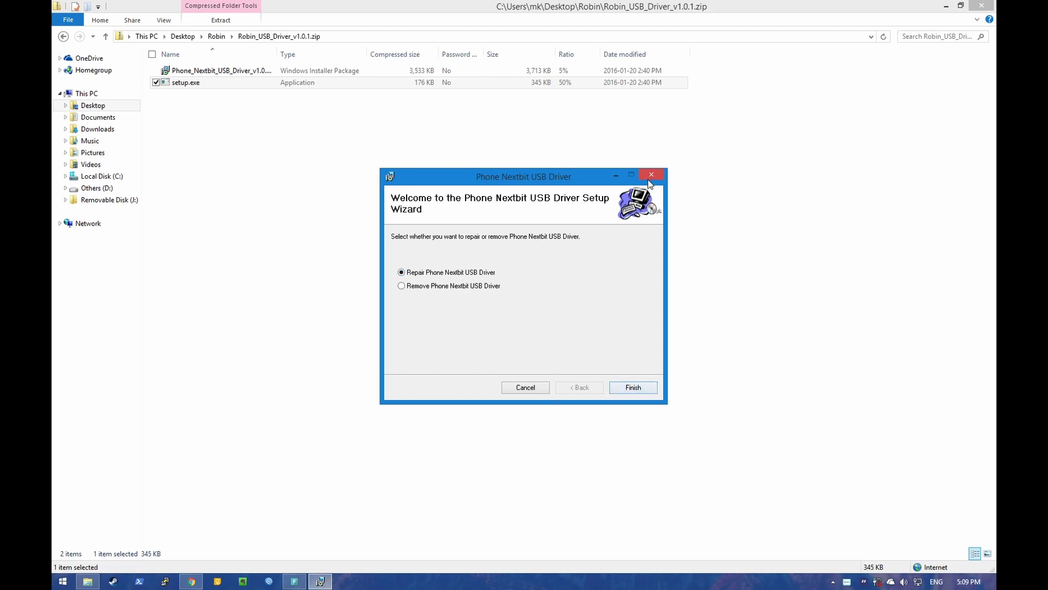
{"action": "left_click", "coordinate": [652, 175]}
- Browse N88.zip's firmware files, return to the Robin folder, and bring up N88.zip's context menu
{"action": "left_click", "coordinate": [66, 38]}
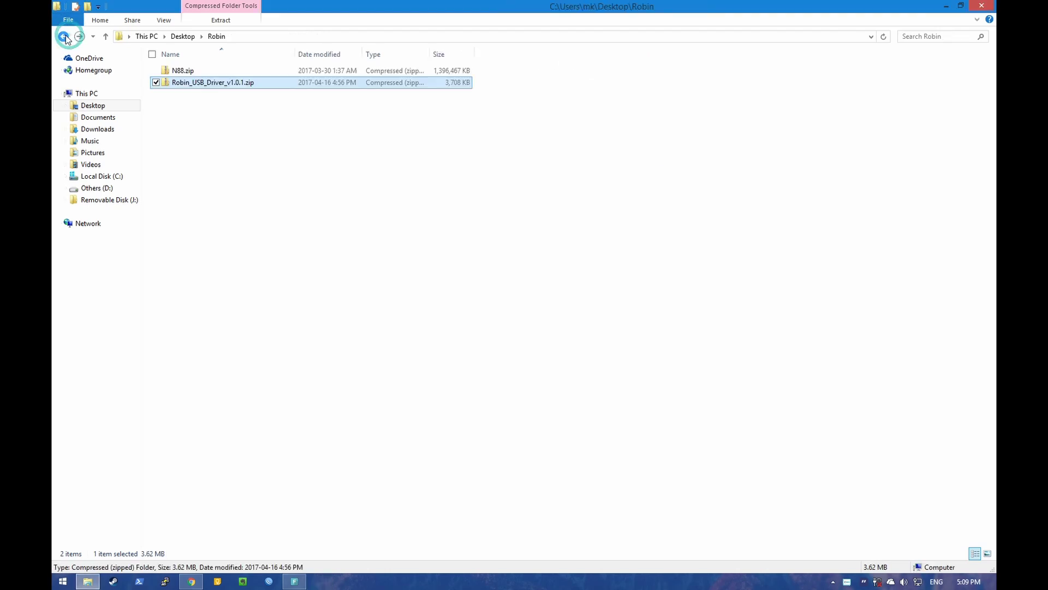
{"action": "double_click", "coordinate": [234, 72]}
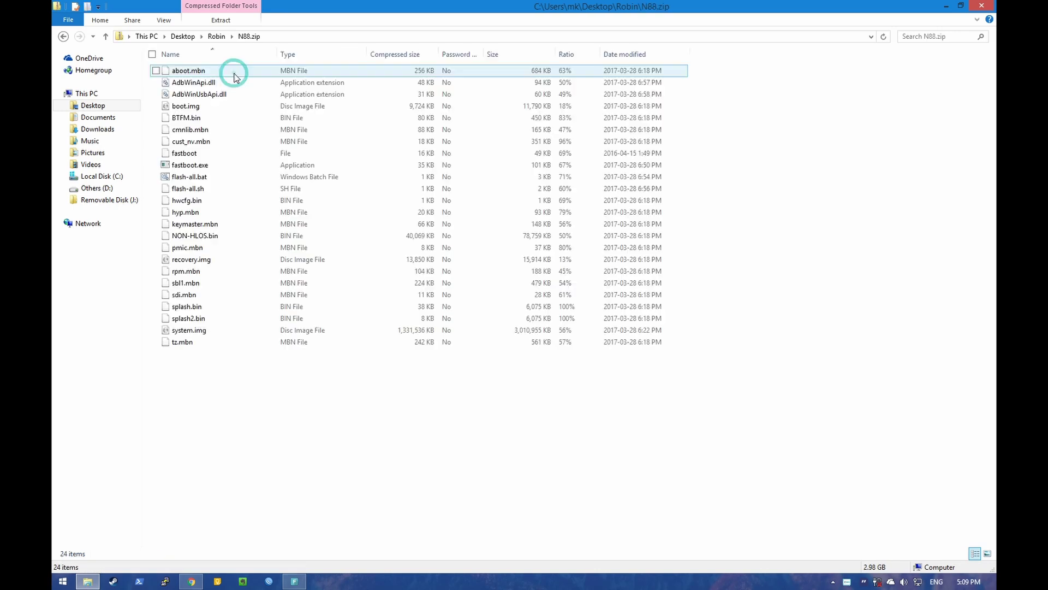
{"action": "left_click", "coordinate": [63, 38]}
{"action": "right_click", "coordinate": [188, 71]}
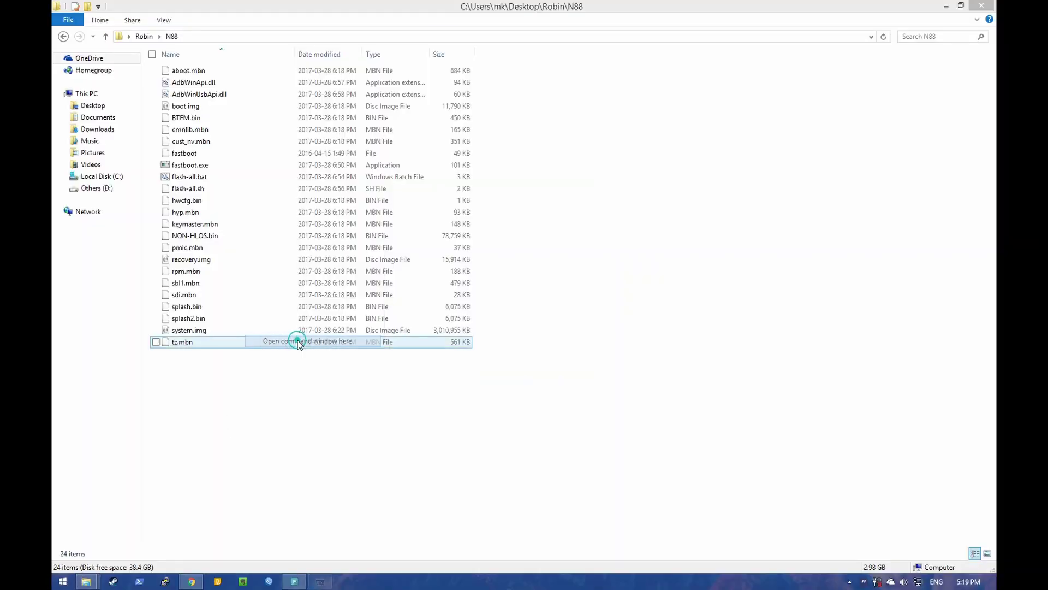
- Run flash-all.bat in the N88 command window and confirm the device wipe
{"action": "left_click_drag", "start_coordinate": [434, 90], "coordinate": [601, 193]}
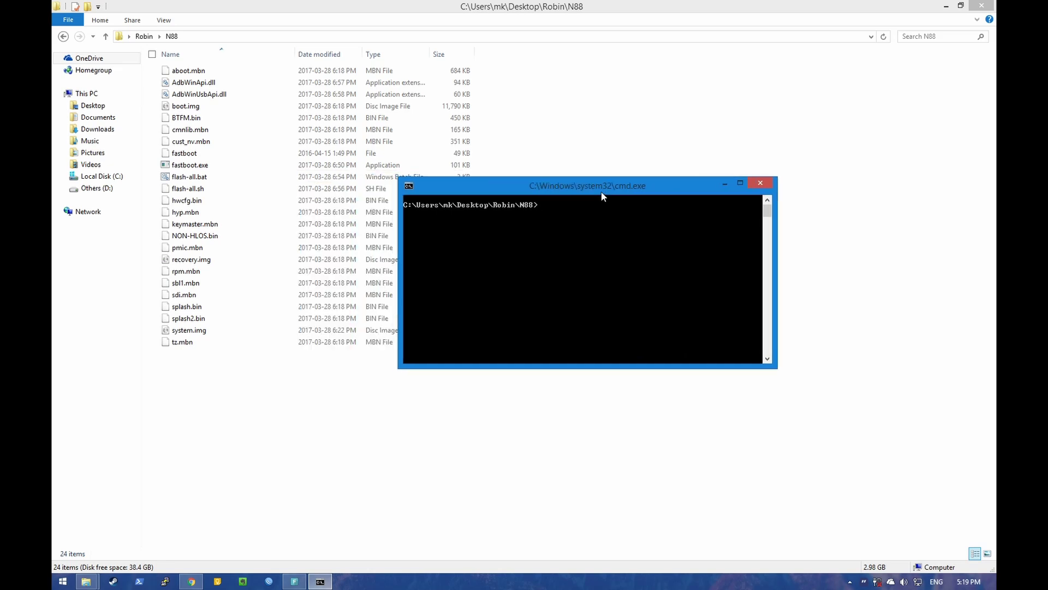
{"action": "type", "text": "flas"}
{"action": "key", "text": "Tab"}
{"action": "key", "text": "Return"}
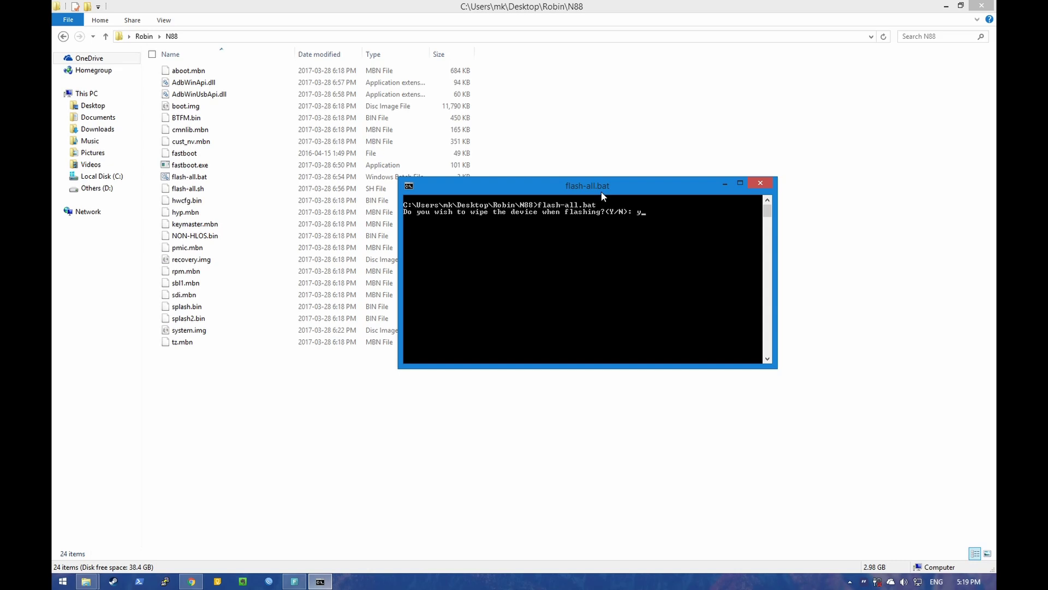
{"action": "key", "text": "Return"}
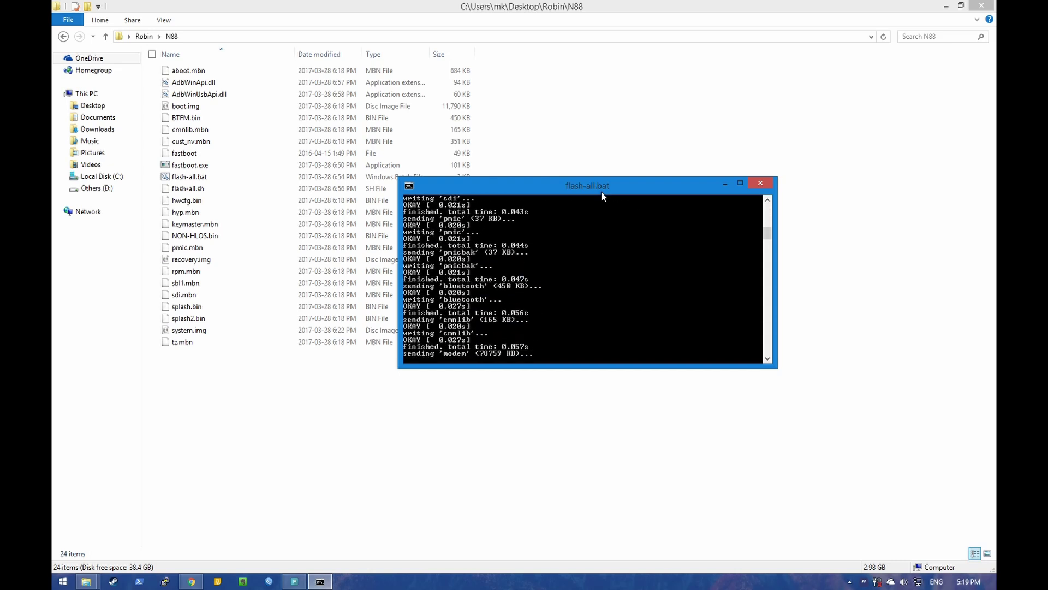